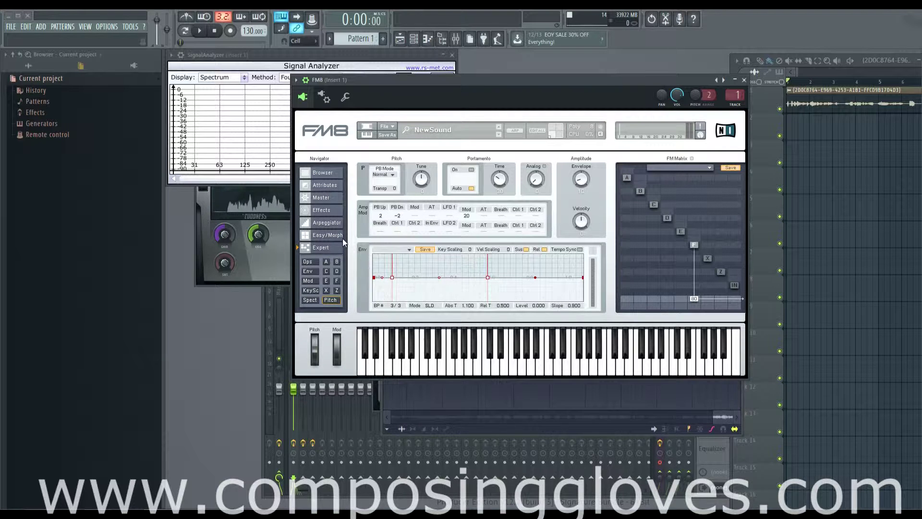
- Look through the Spectrum, Pitch and Master pages, comparing their pitch and voice settings, and return to the Expert Pitch page
left_click(309, 280)
left_click(313, 300)
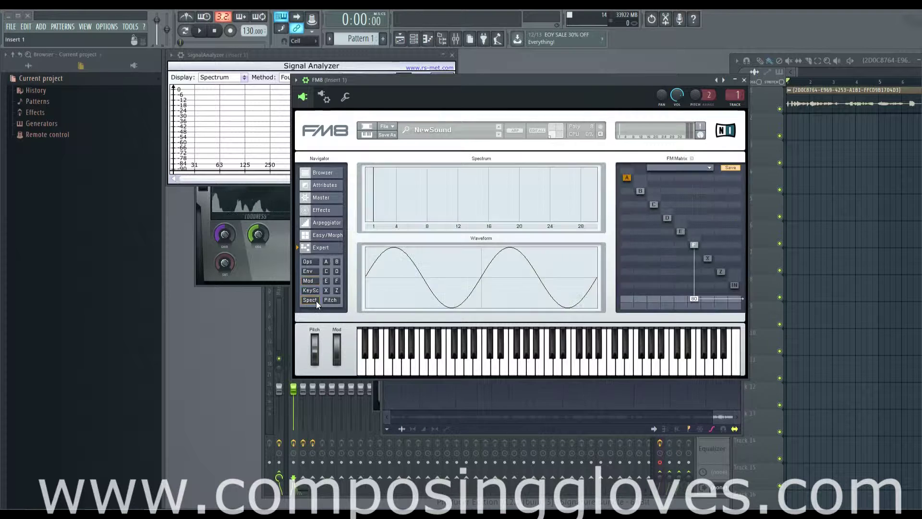
left_click(329, 300)
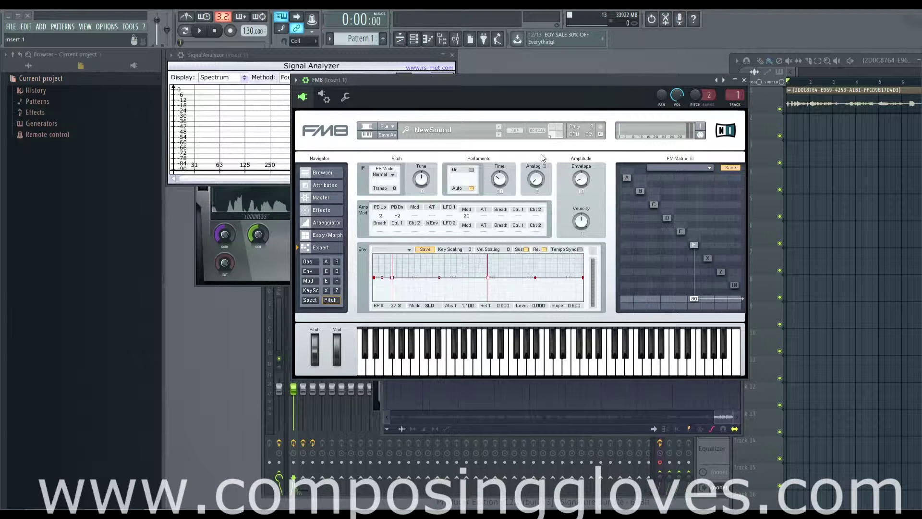
left_click(326, 199)
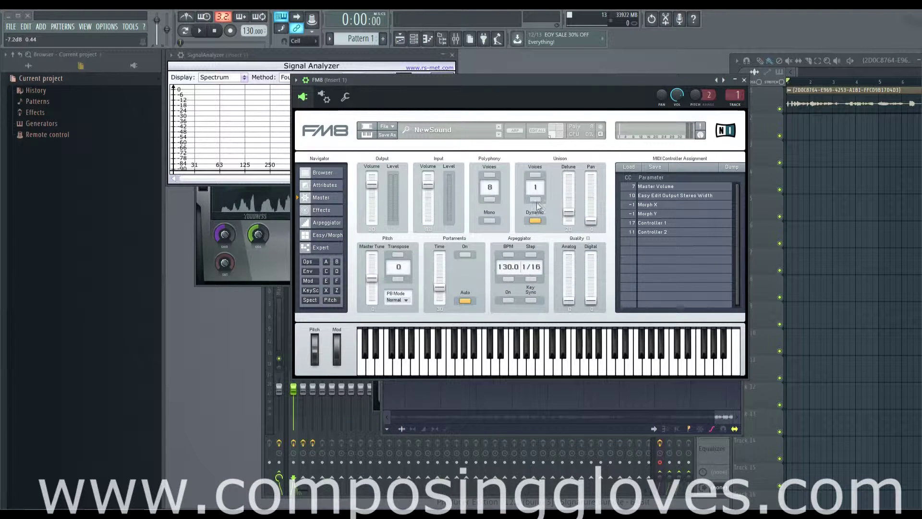
left_click(336, 249)
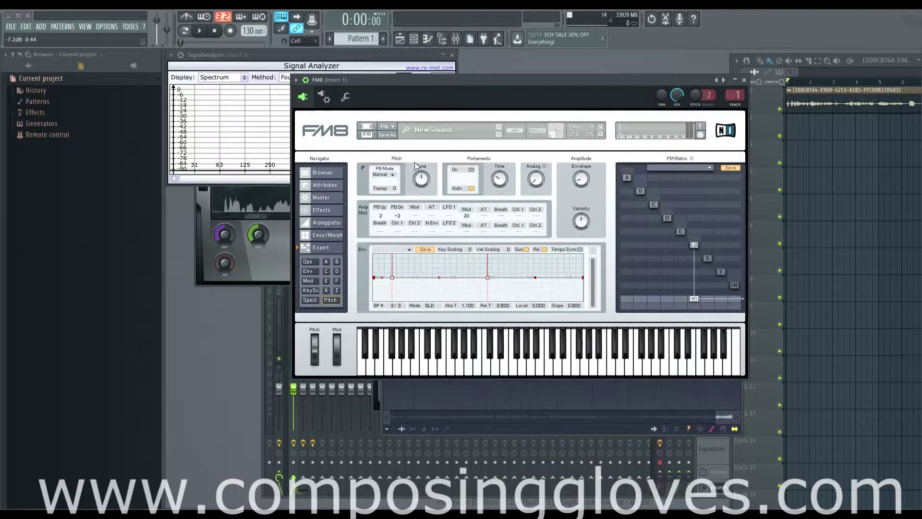
- Set the pitch bend mode to Key On and test it by bending the pitch wheel down
left_click(389, 174)
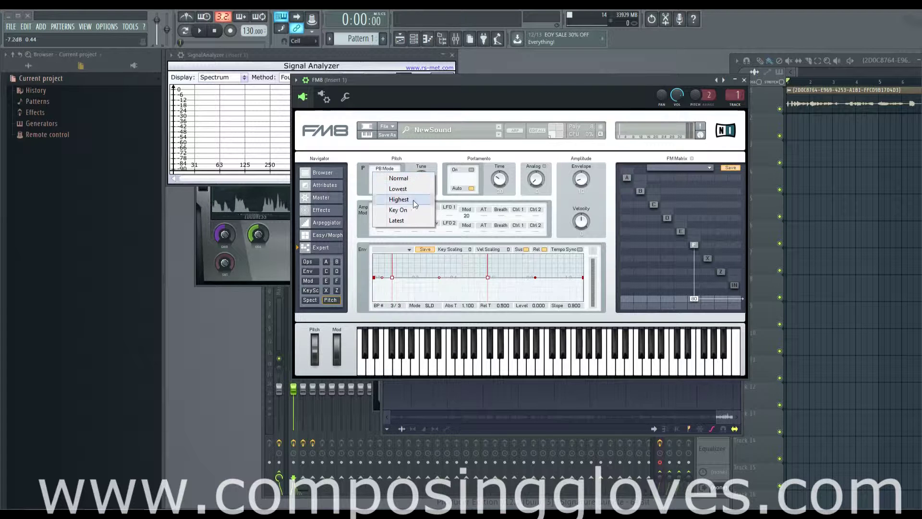
left_click(398, 210)
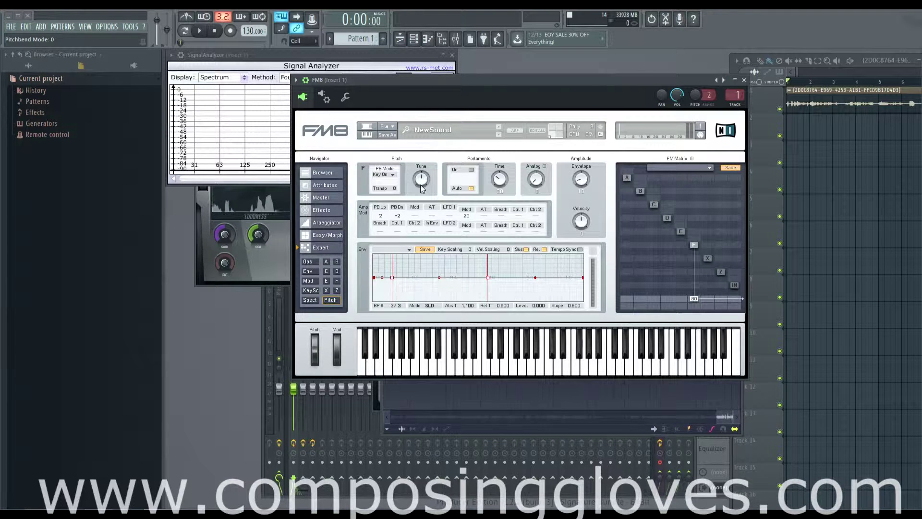
left_click(384, 176)
left_click(398, 210)
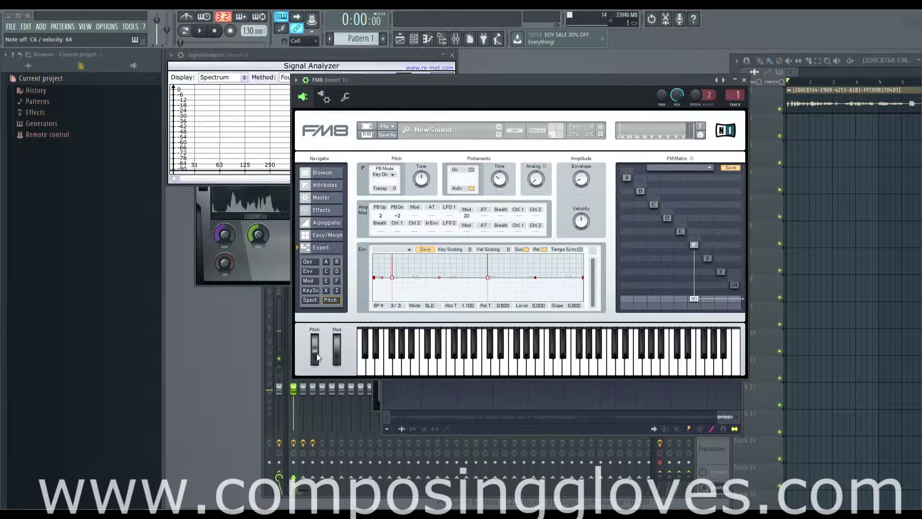
left_click_drag(316, 353, 317, 374)
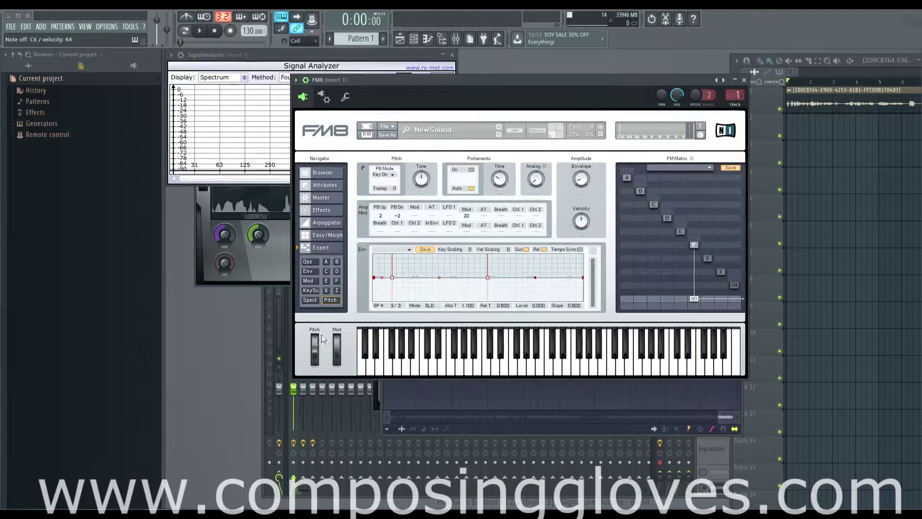
left_click_drag(315, 350, 324, 410)
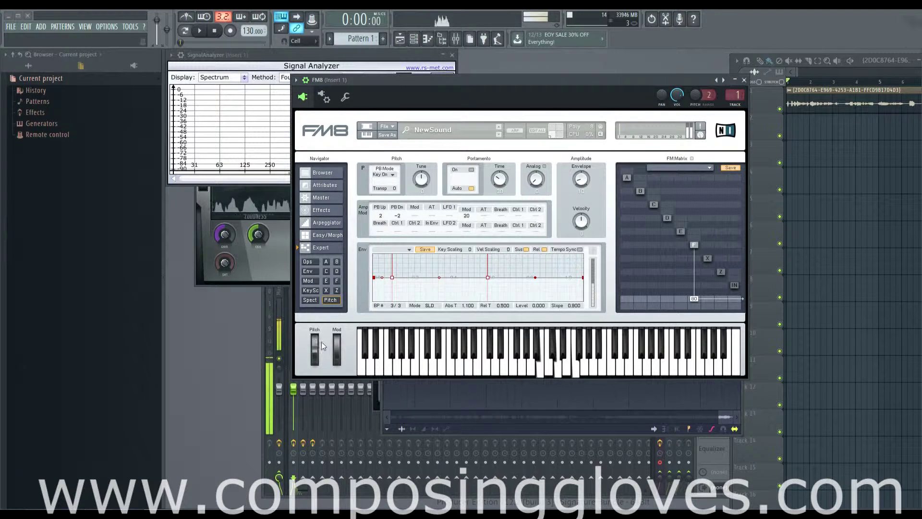
- Review the pitch bend mode options and set the mode to Normal
left_click(392, 175)
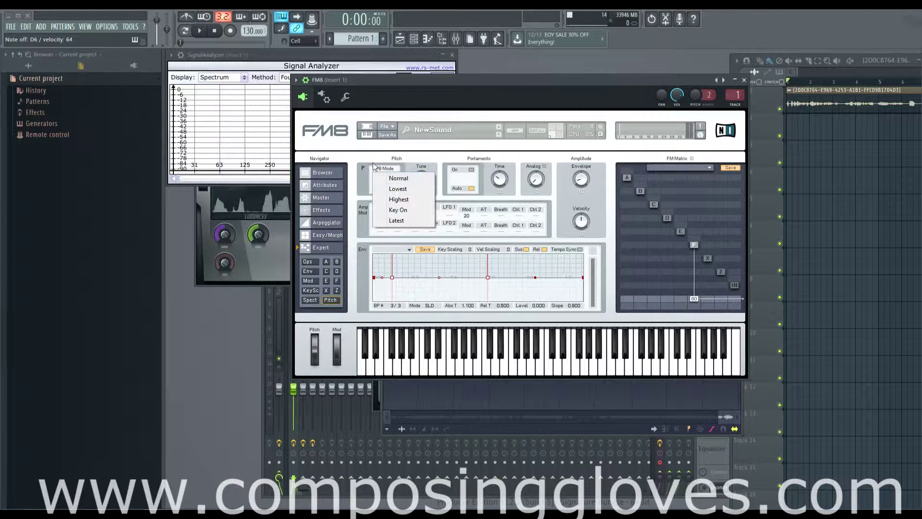
left_click(377, 163)
left_click(391, 175)
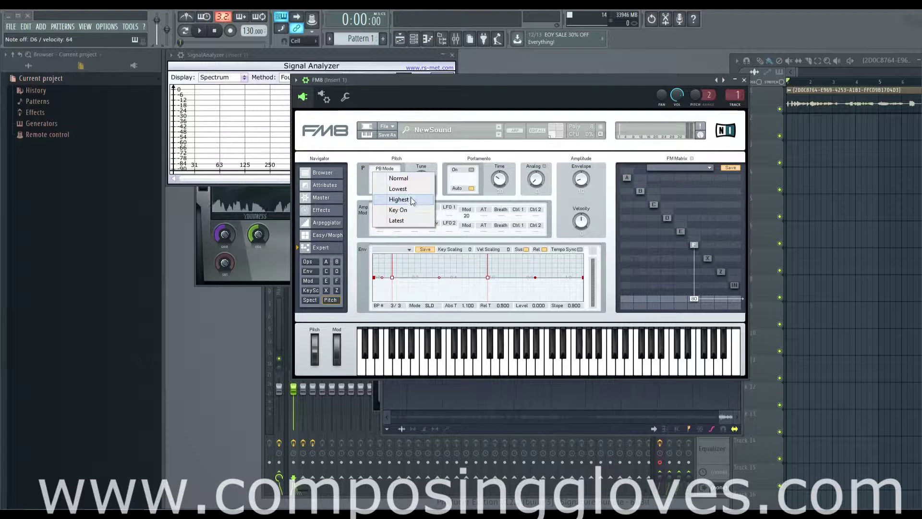
left_click(409, 178)
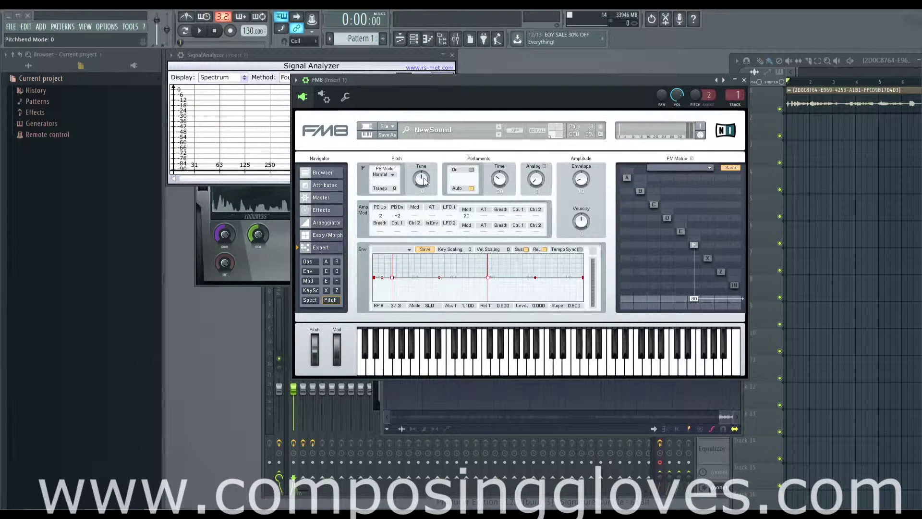
- Try the pitch Tune, Transpose and Portamento controls, leaving tune and transpose at 0 and portamento off
mouse_move(425, 182)
left_mouse_down()
mouse_move(427, 200)
mouse_move(425, 182)
left_mouse_up()
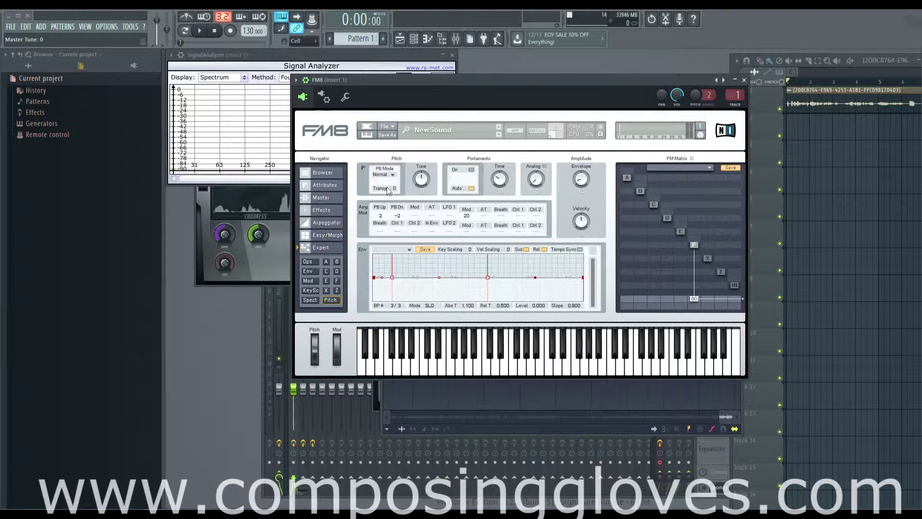
mouse_move(396, 192)
left_mouse_down()
mouse_move(404, 112)
mouse_move(396, 222)
mouse_move(395, 188)
mouse_move(395, 197)
left_mouse_up()
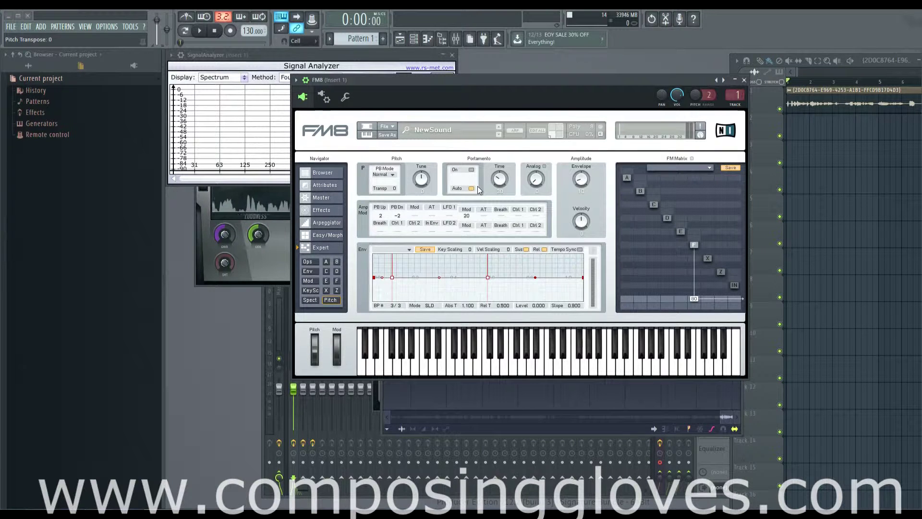
left_click(471, 170)
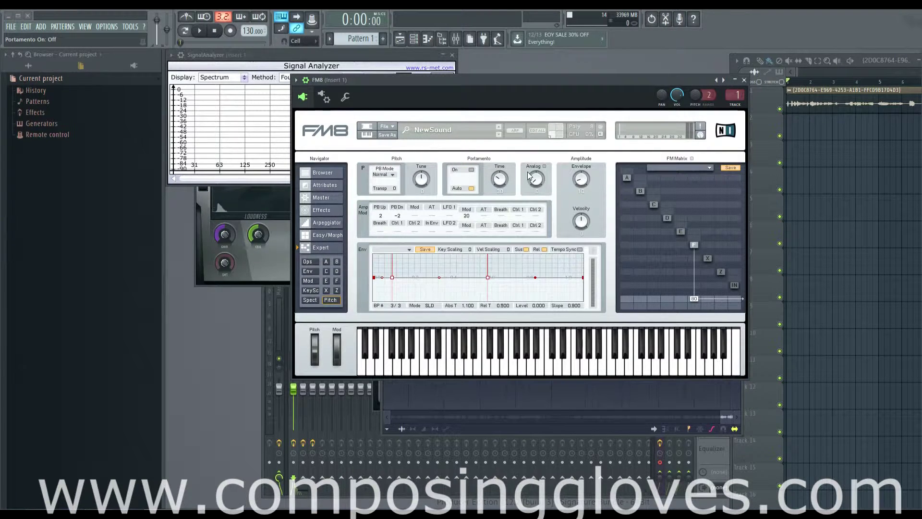
- Audition the Analog quality at partial and maximum amounts, and return it to its minimum
left_click_drag(537, 185, 532, 152)
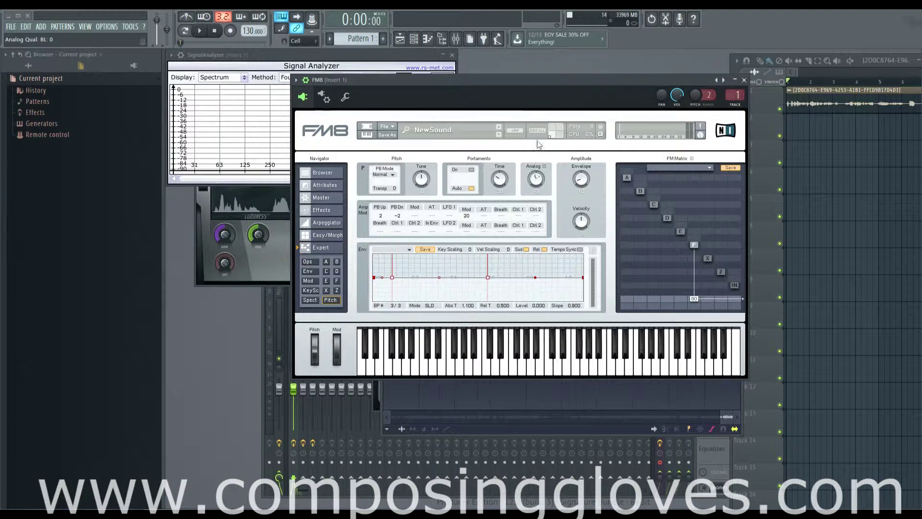
left_click_drag(537, 189, 536, 170)
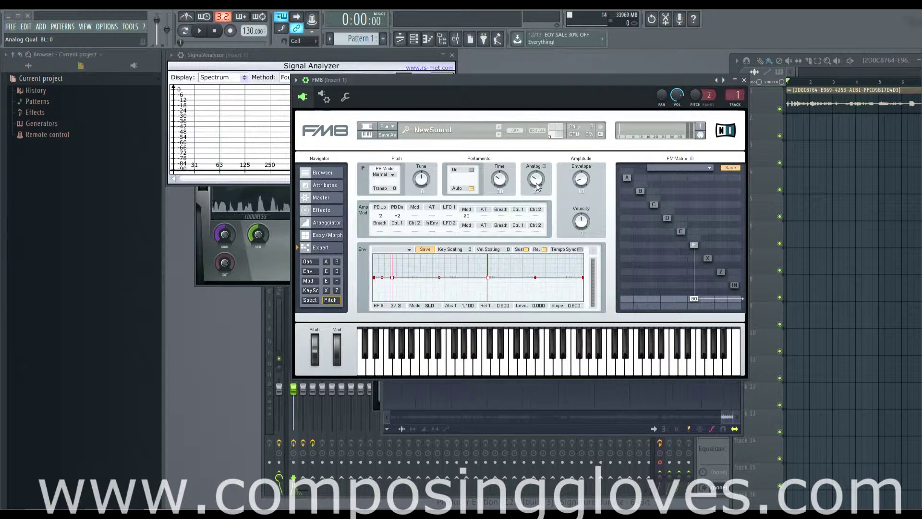
left_click_drag(537, 184, 540, 226)
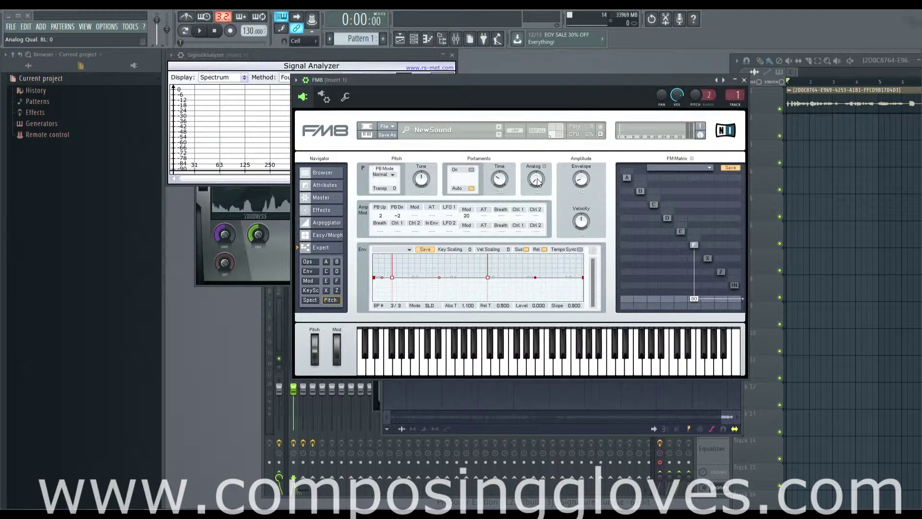
left_click_drag(537, 179, 527, 61)
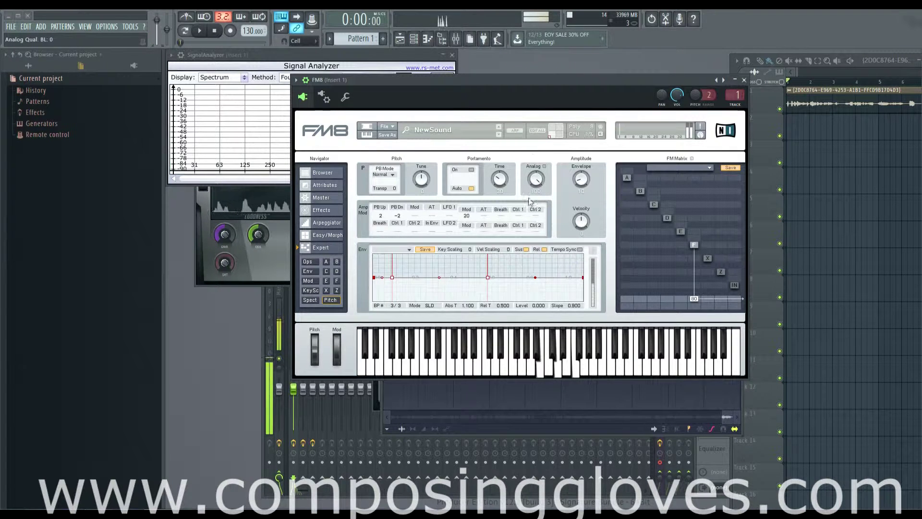
left_click_drag(535, 182, 557, 298)
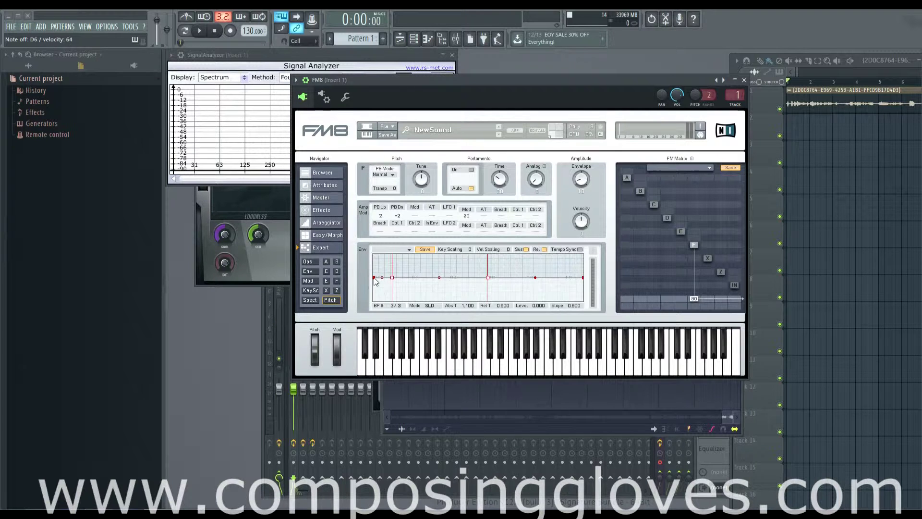
- Shape the pitch envelope to rise from the lowest level to 1.000, settle at the middle level and release to the lowest
left_click_drag(374, 277, 391, 237)
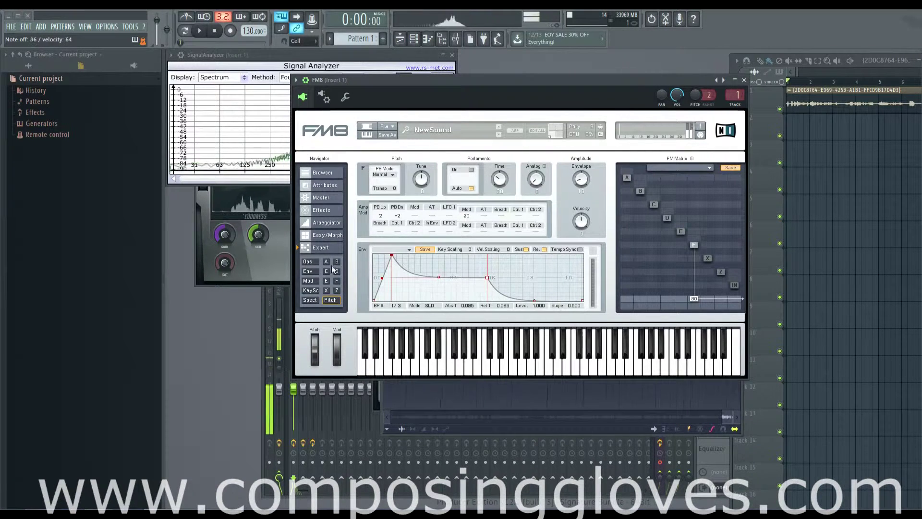
- Compare operator F with Pitch Env off and on, check operator Z's filter settings, and return to the Pitch page
left_click(336, 281)
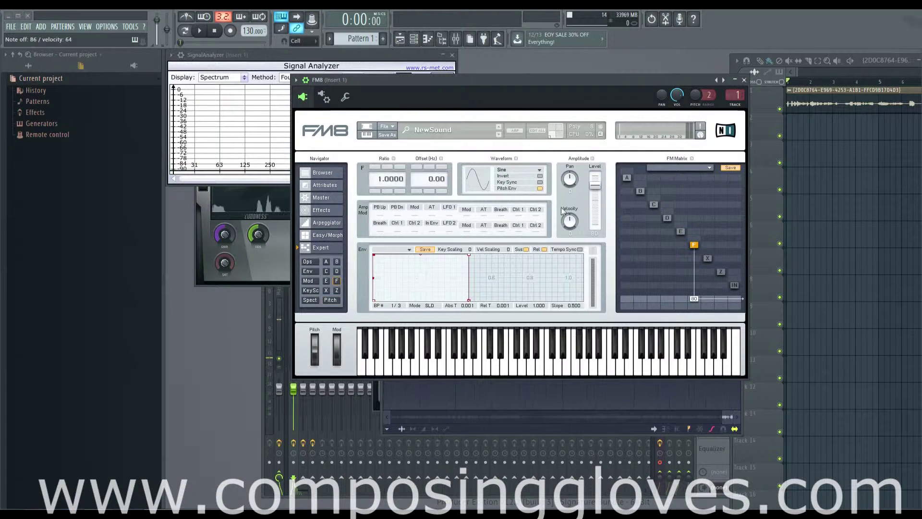
left_click(540, 188)
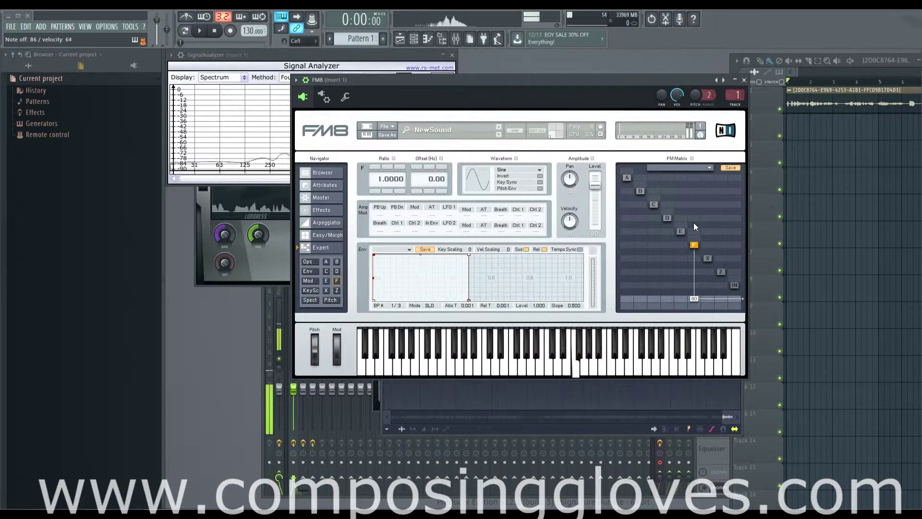
left_click(539, 189)
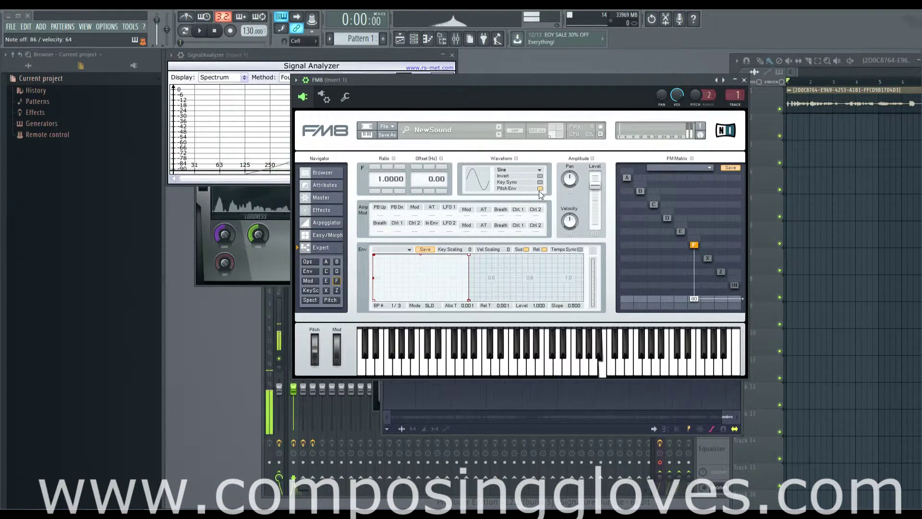
left_click(720, 272)
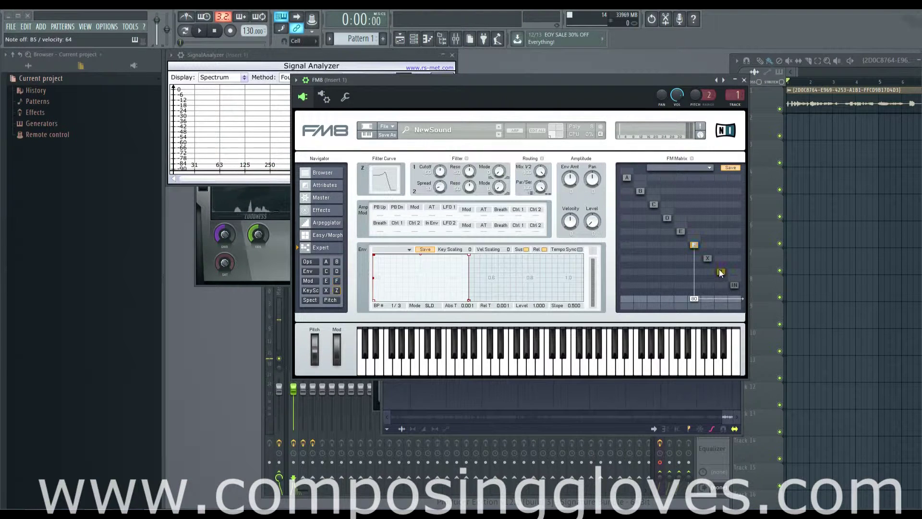
left_click(331, 299)
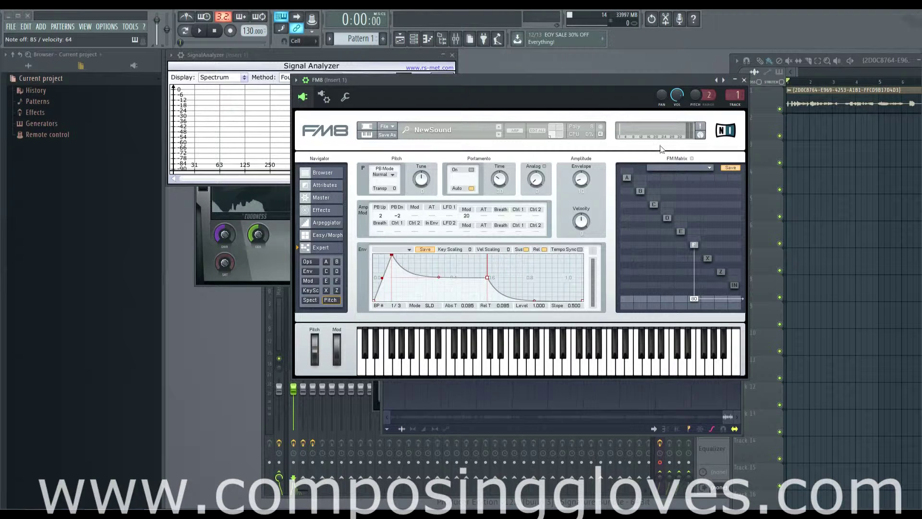
- Try the pitch velocity sensitivity, leaving it at 0, and raise the pitch envelope amount to about halfway
left_click_drag(582, 219, 585, 228)
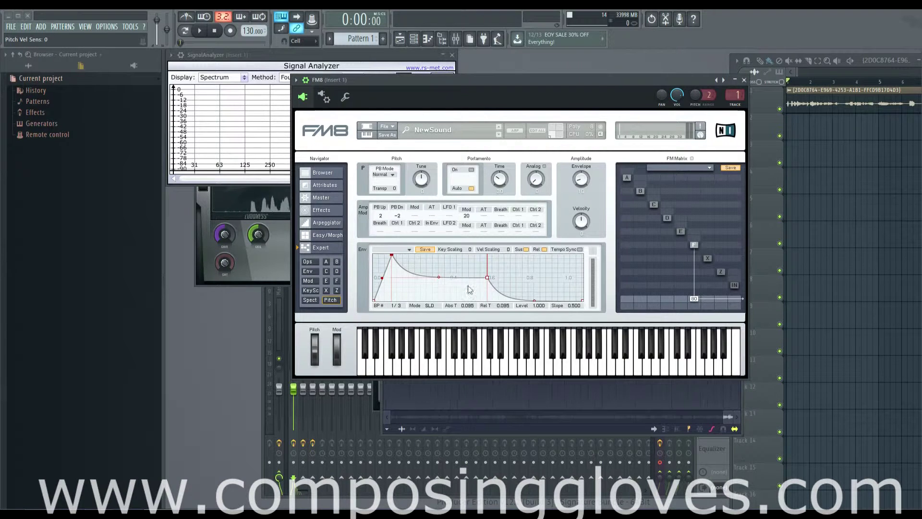
left_click_drag(583, 182, 590, 146)
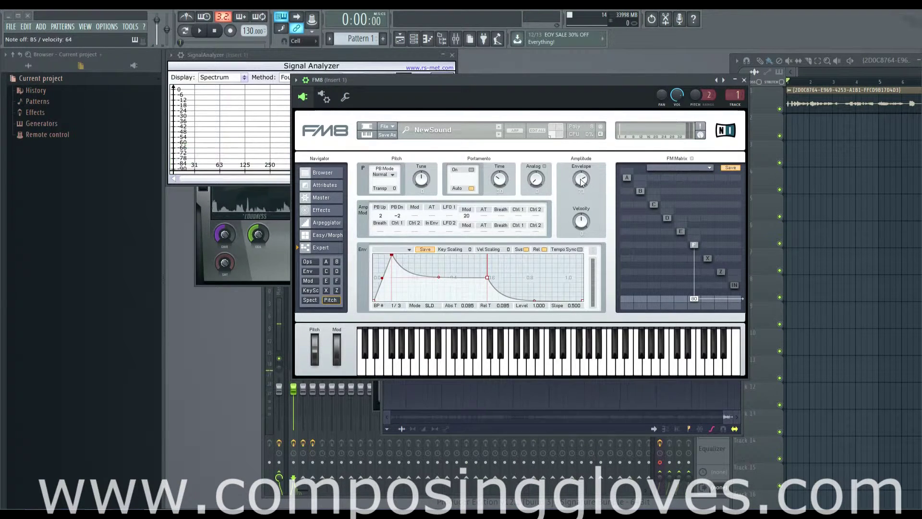
mouse_move(581, 181)
left_mouse_down()
mouse_move(586, 188)
mouse_move(584, 166)
left_mouse_up()
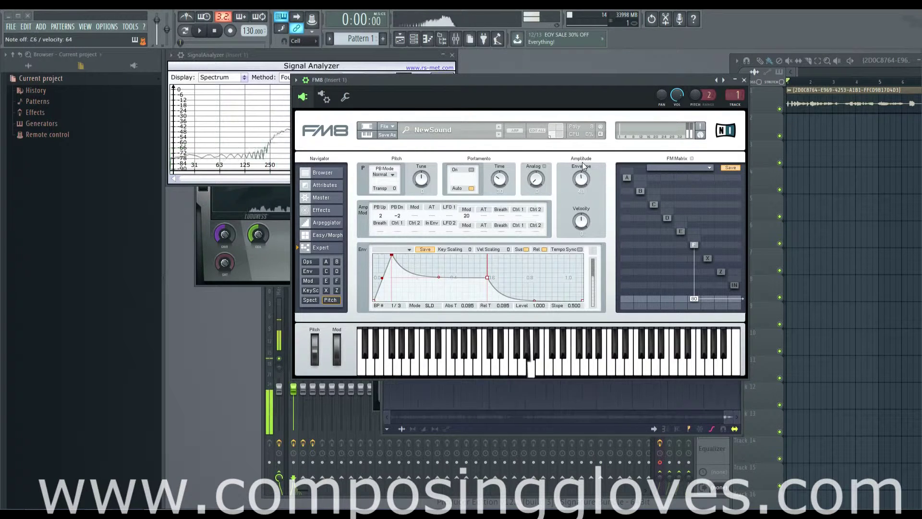
- Reshape the pitch envelope to start immediately at level 1.000 and decay to level -1.000 at about 0.46 s
left_click_drag(392, 254, 336, 246)
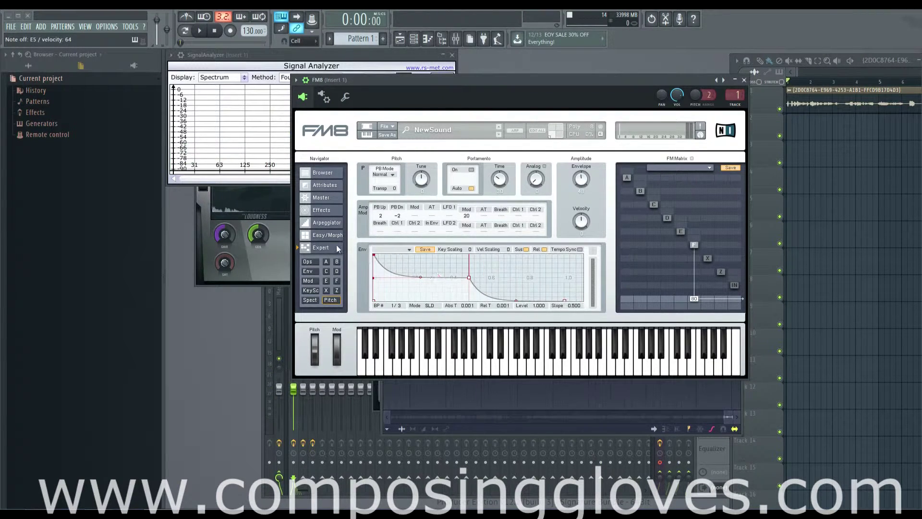
left_click_drag(469, 277, 461, 300)
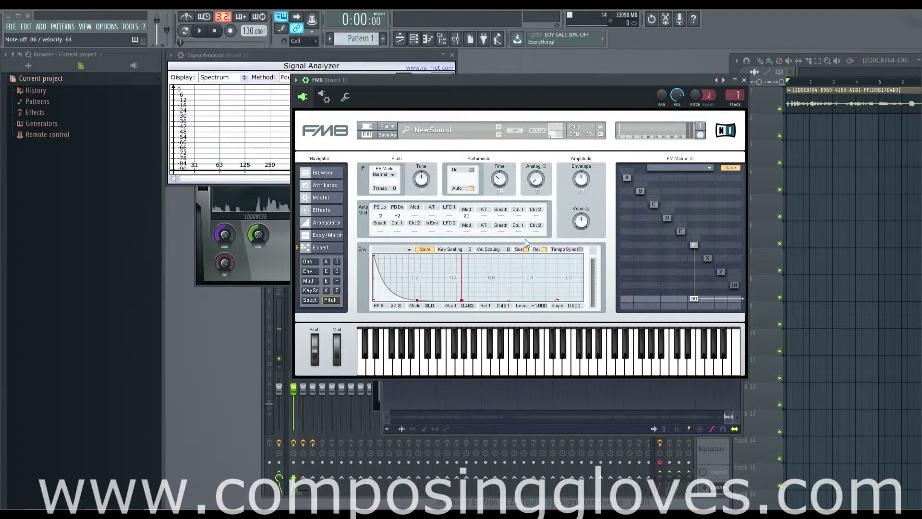
- Audition notes with different pitch envelope amounts and set the amount to 10
left_click_drag(582, 181, 574, 108)
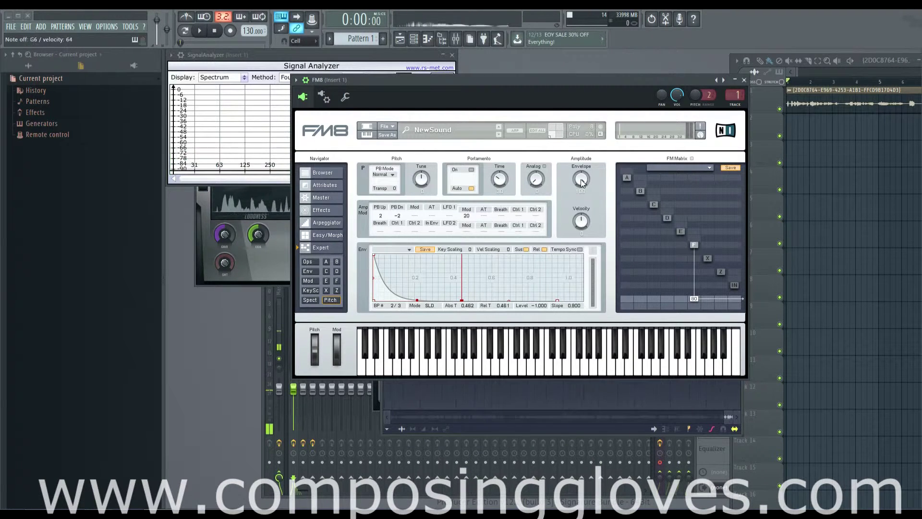
left_click_drag(582, 182, 583, 217)
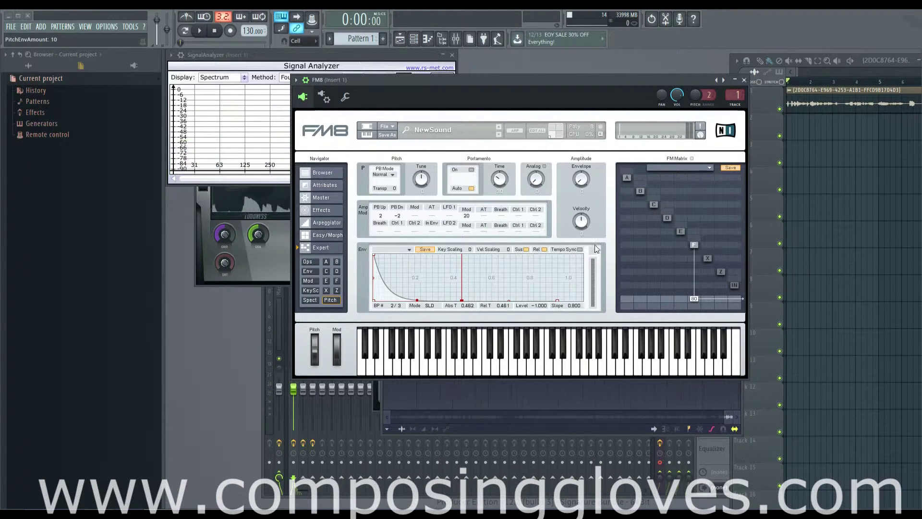
key("e")
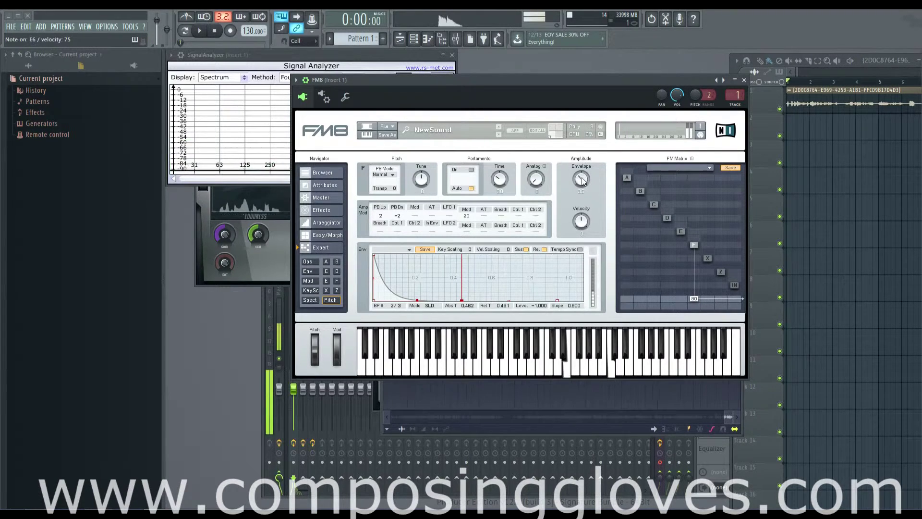
left_click_drag(583, 181, 587, 189)
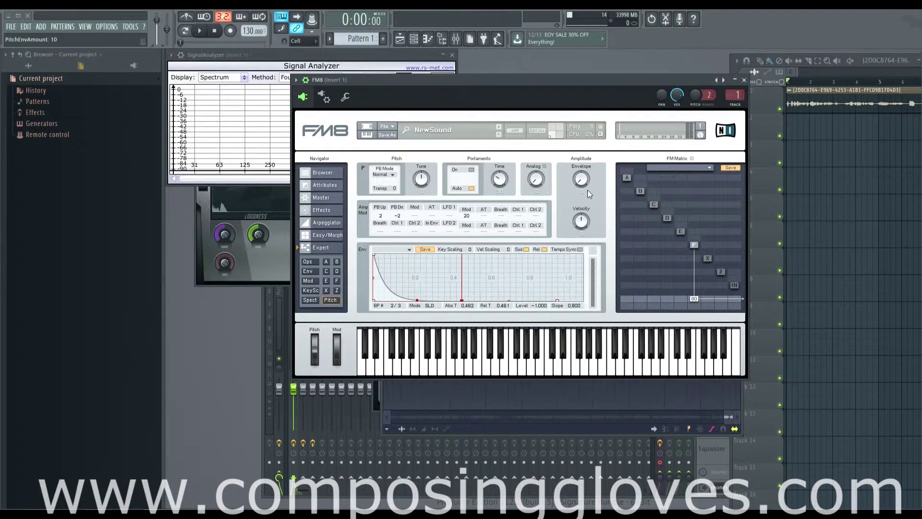